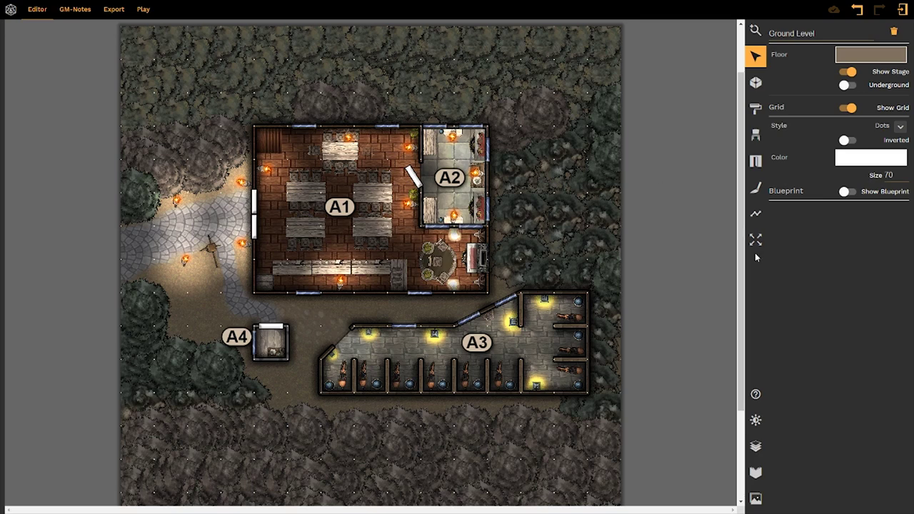
# Step: Show the ground level note 'General ground floor: Tap Room and Kitchen', then deselect its text
pyautogui.click(757, 475)
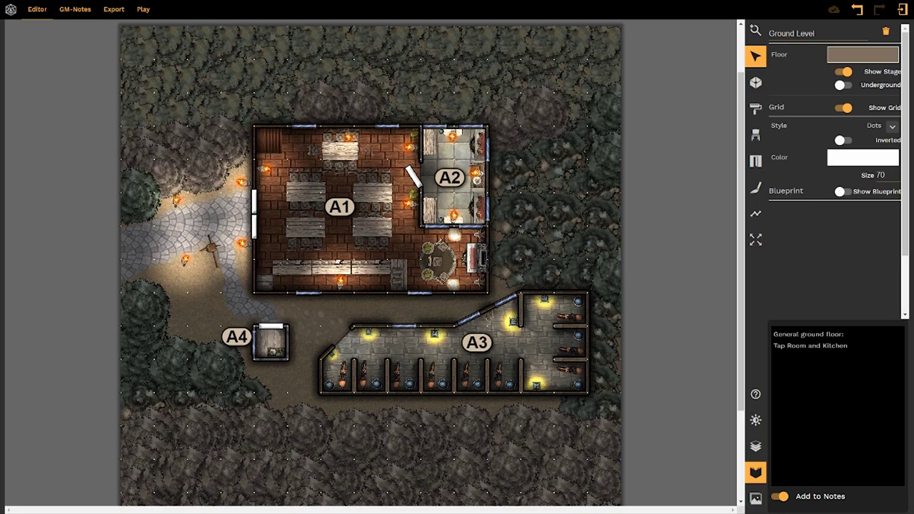
pyautogui.tripleClick(809, 340)
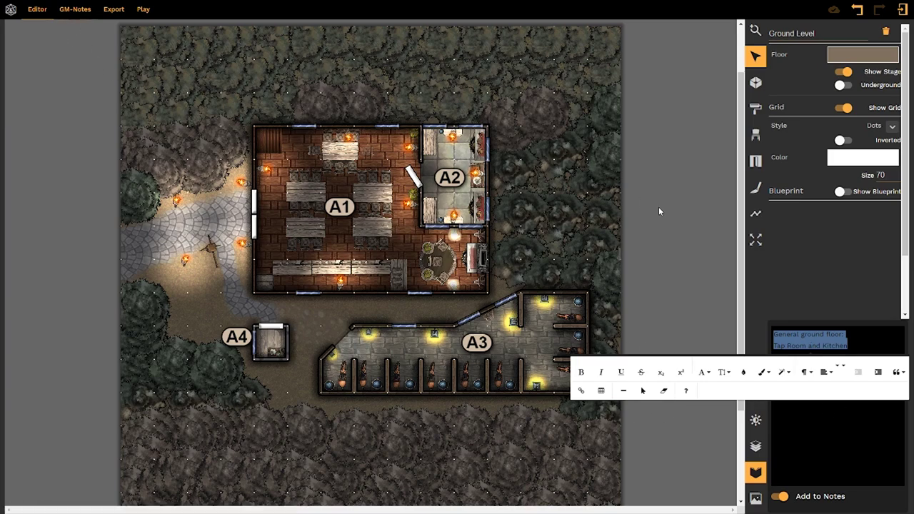
pyautogui.click(816, 272)
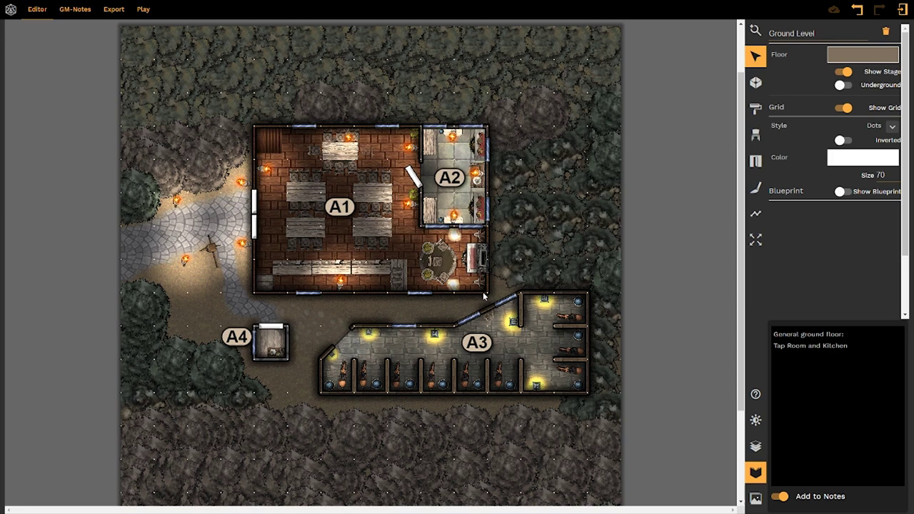
# Step: Re-enter the tap room's number as A1 and nudge its label into the room
pyautogui.click(385, 147)
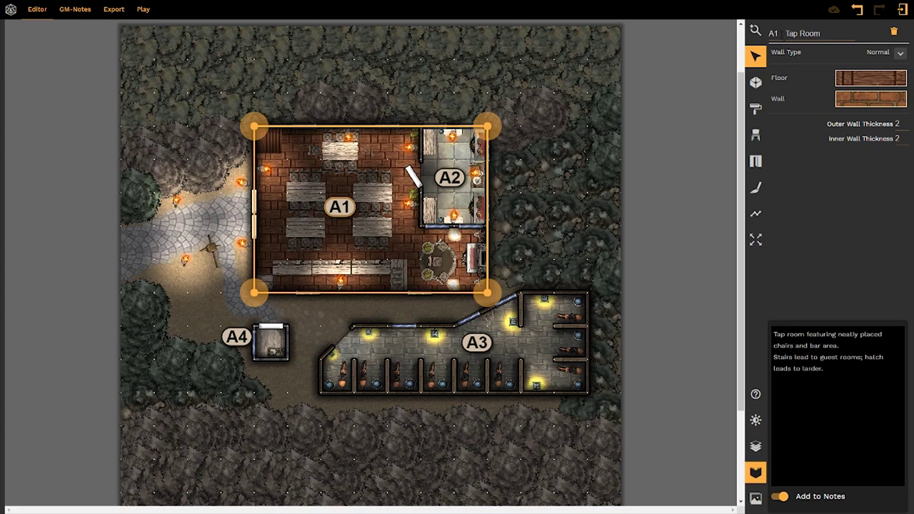
pyautogui.click(779, 33)
pyautogui.press('BackSpace')
pyautogui.press('BackSpace')
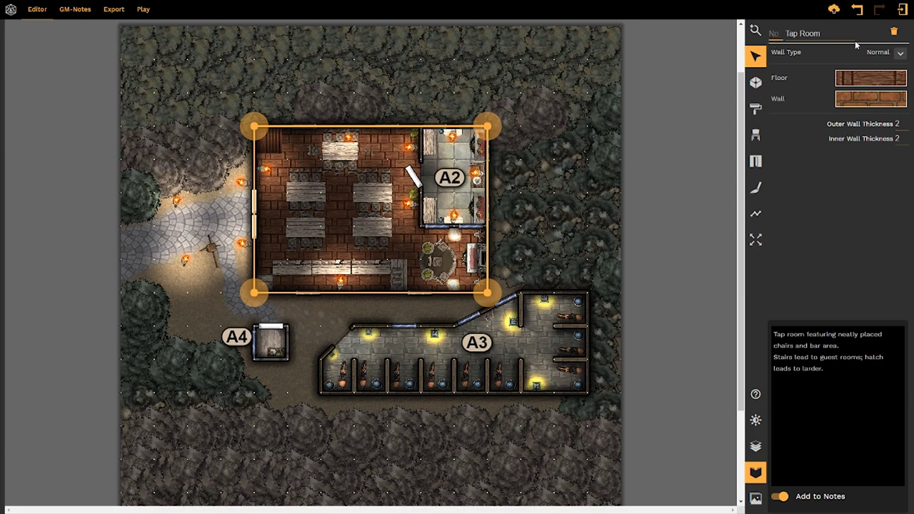
pyautogui.write('2')
pyautogui.press('BackSpace')
pyautogui.write('2')
pyautogui.press('BackSpace')
pyautogui.write('A1')
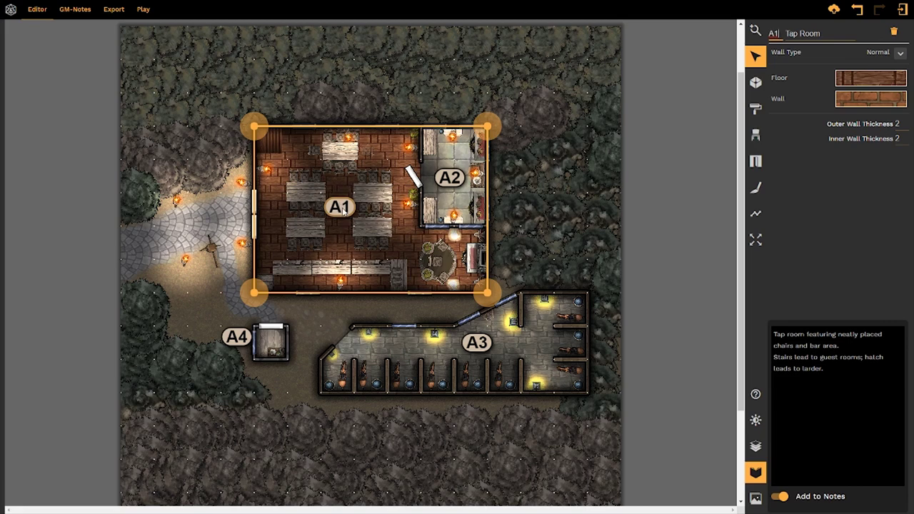
pyautogui.moveTo(344, 207); pyautogui.dragTo(394, 148)
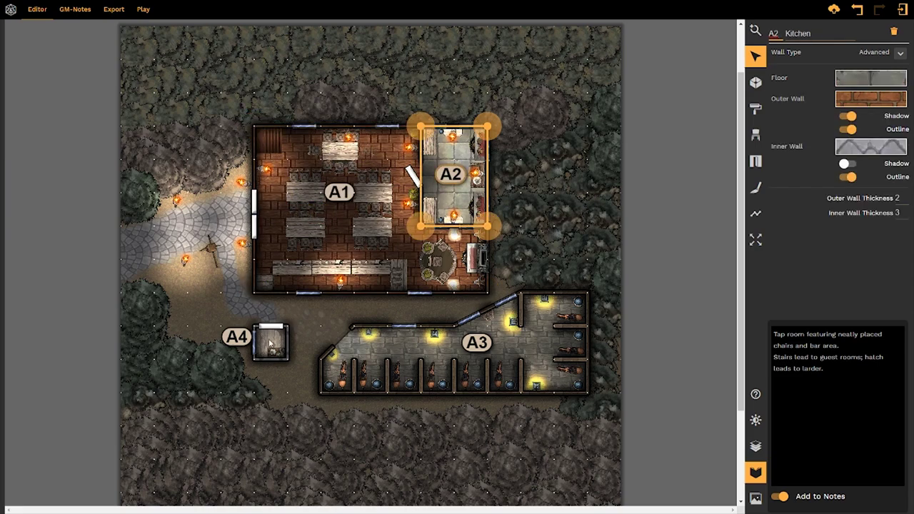
# Step: Move the A4 label onto the Outhouse and switch to the Second Floor
pyautogui.click(270, 343)
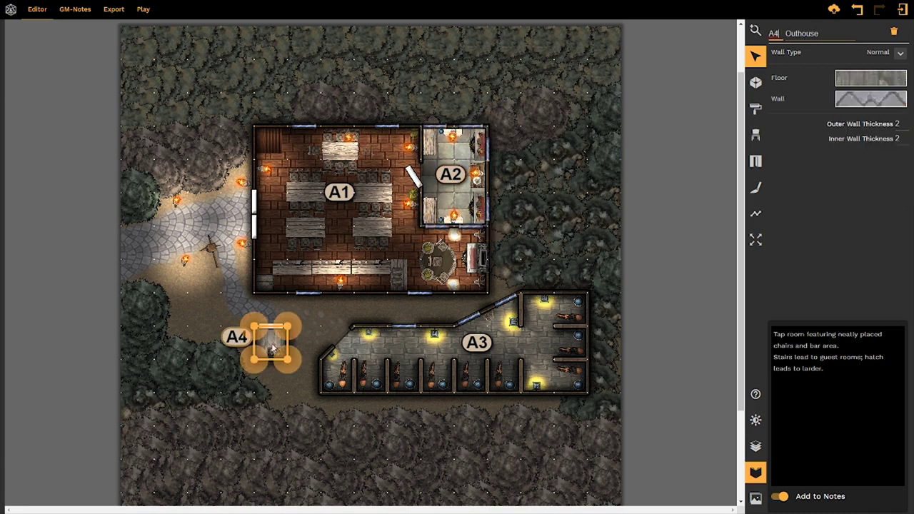
pyautogui.moveTo(245, 343); pyautogui.dragTo(266, 340)
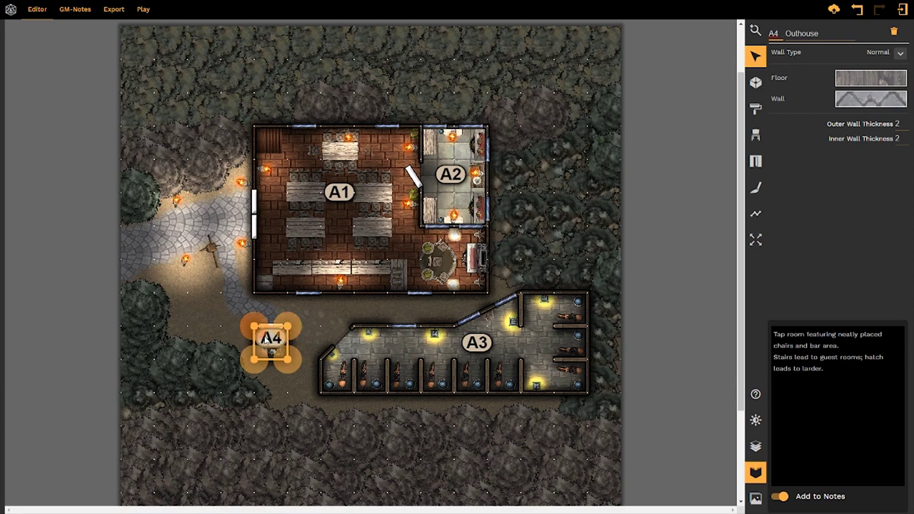
pyautogui.press('pageup')
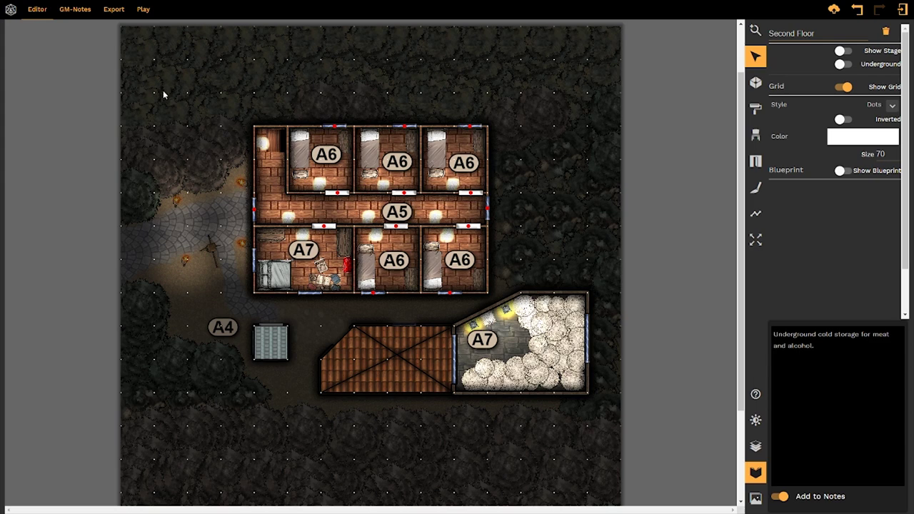
# Step: Switch to the GM-Notes document showing the A1 — Tap Room section
pyautogui.click(75, 9)
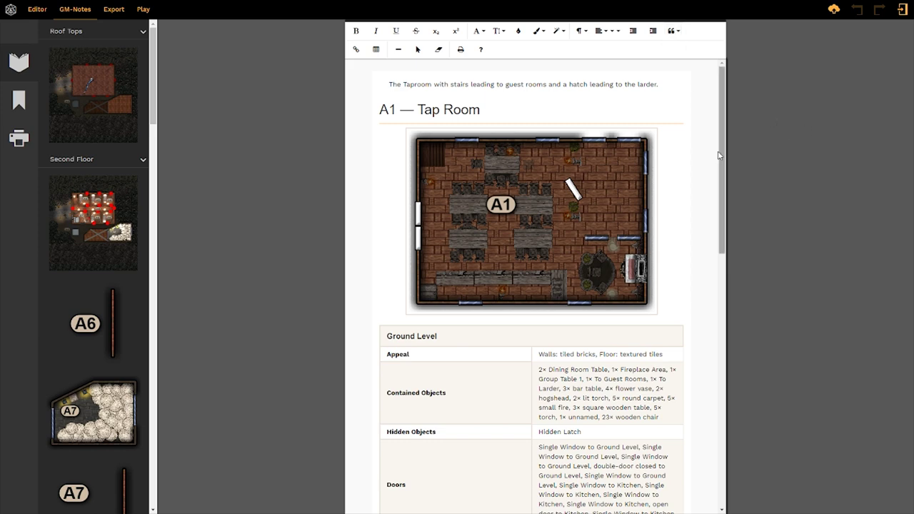
pyautogui.moveTo(722, 163); pyautogui.dragTo(723, 316)
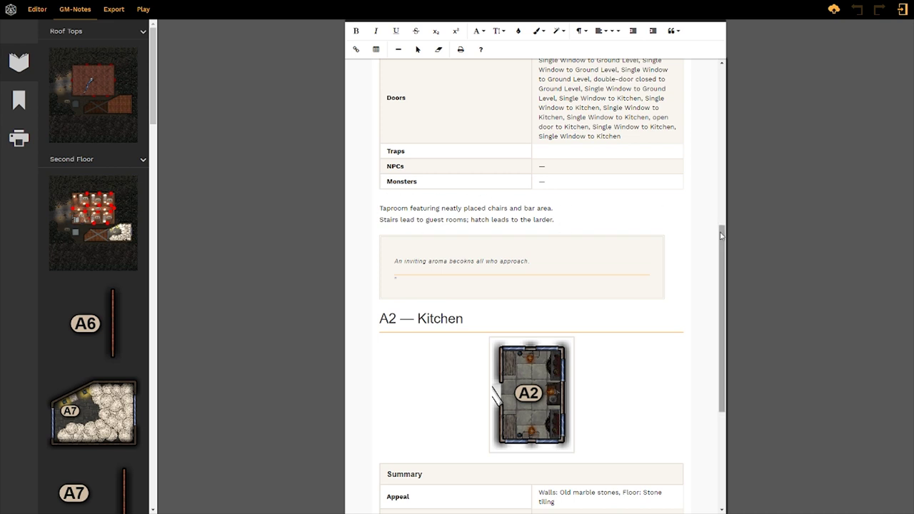
pyautogui.moveTo(720, 235); pyautogui.dragTo(719, 75)
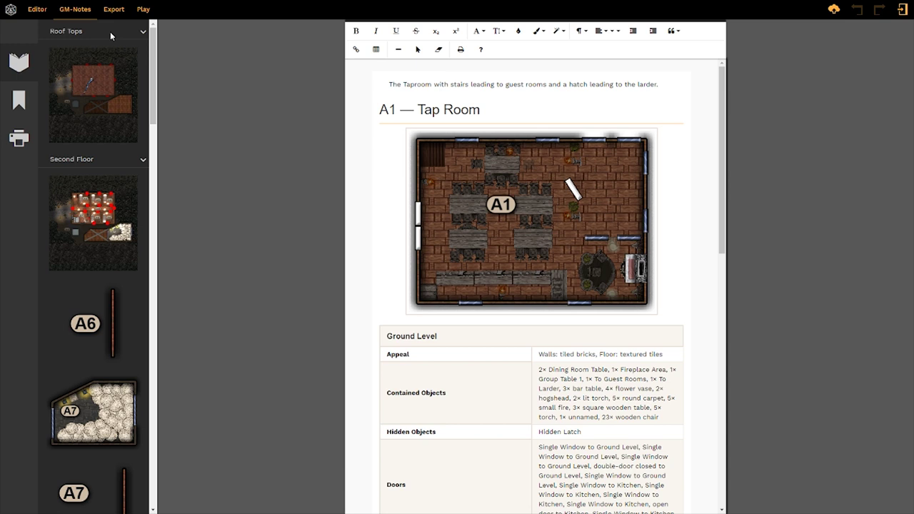
# Step: Collapse the Roof Tops and Second Floor lists in the sidebar and scroll down the notes
pyautogui.click(143, 33)
pyautogui.click(144, 54)
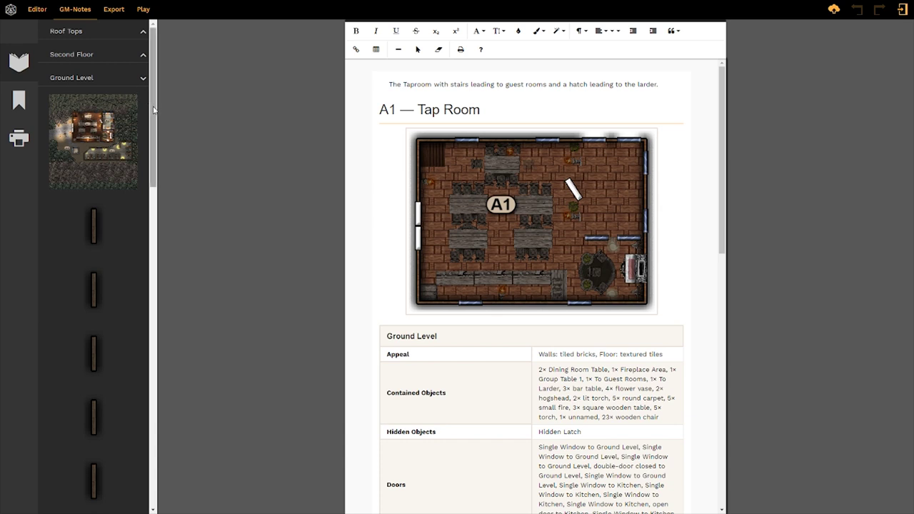
pyautogui.scroll(-10, 154, 109)
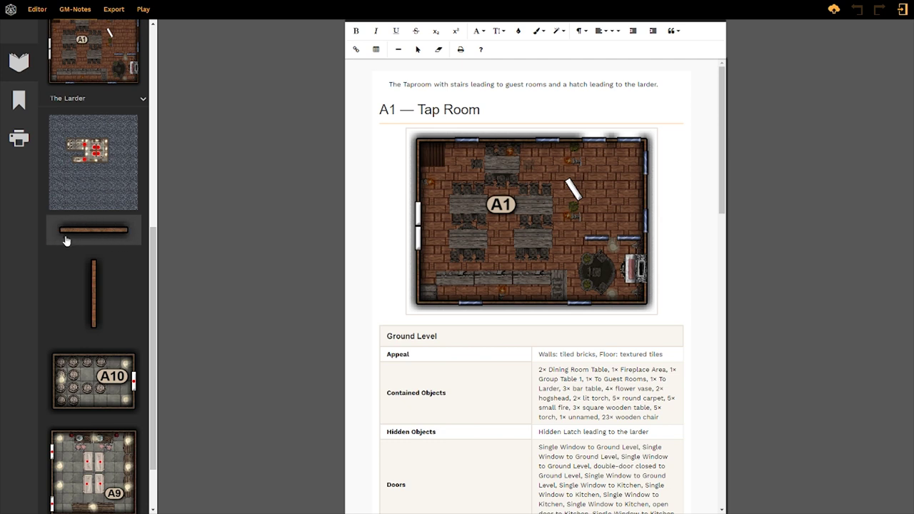
# Step: Back in the editor, select the A3 Stables inner partition and start its GM note
pyautogui.click(37, 10)
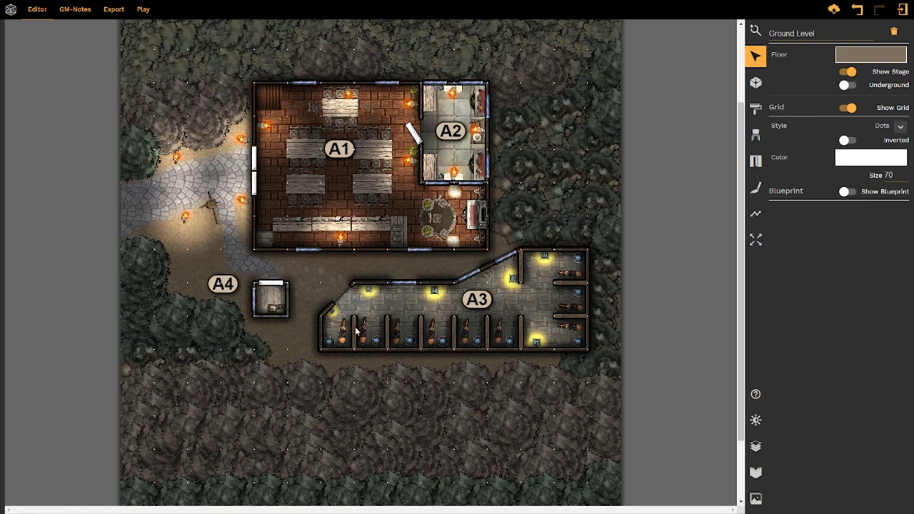
pyautogui.click(521, 295)
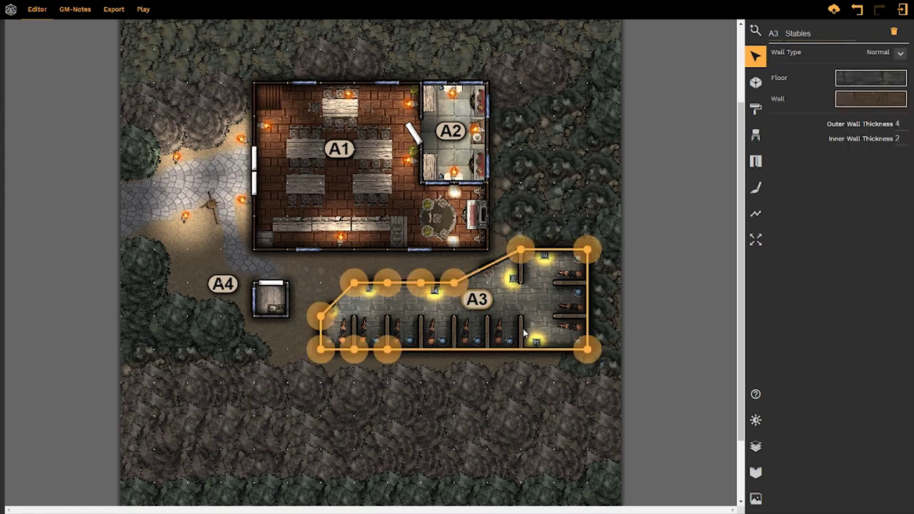
pyautogui.click(522, 339)
pyautogui.click(521, 334)
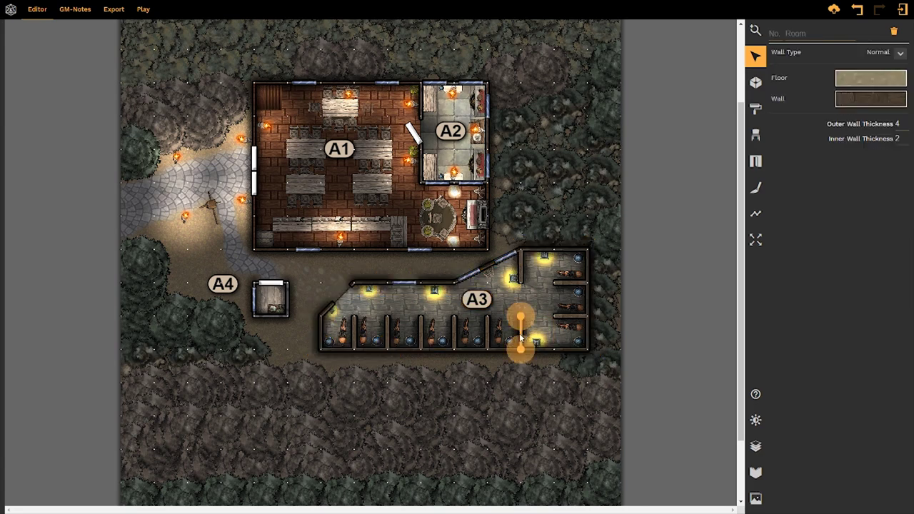
pyautogui.click(757, 473)
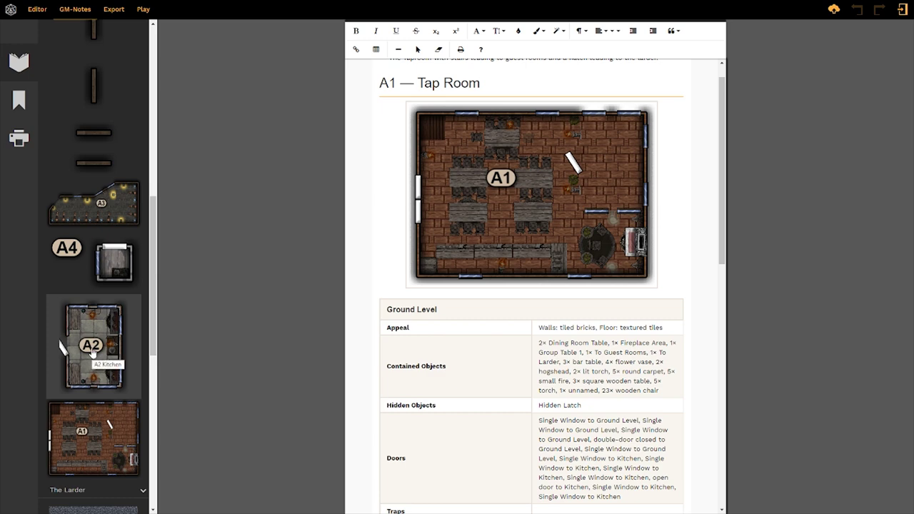
pyautogui.click(48, 13)
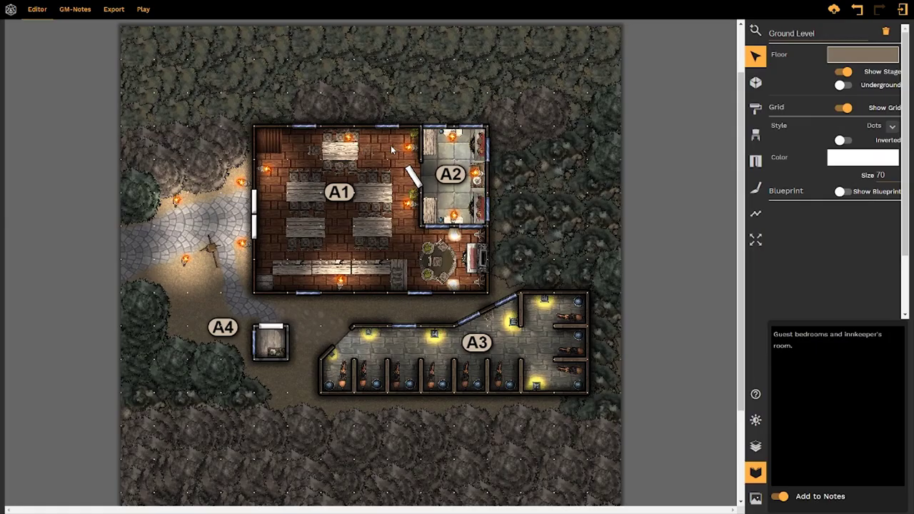
pyautogui.click(391, 150)
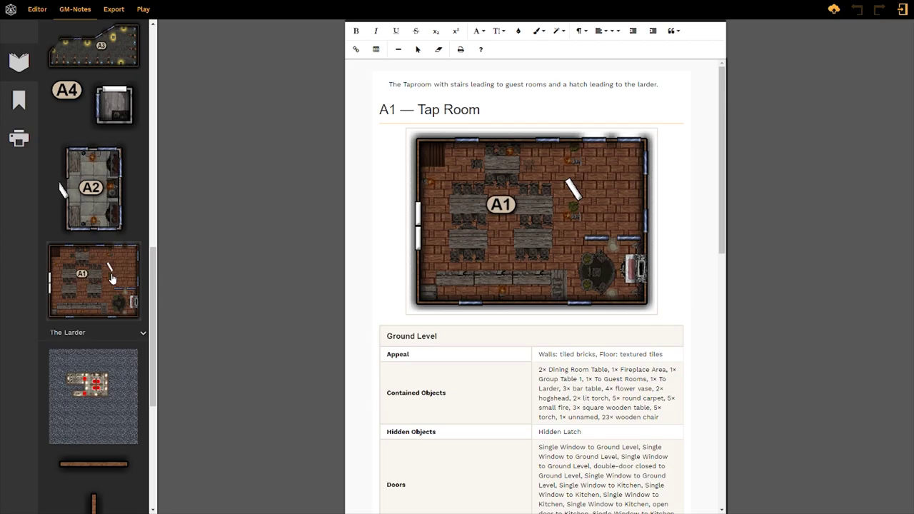
pyautogui.moveTo(111, 278); pyautogui.dragTo(200, 332)
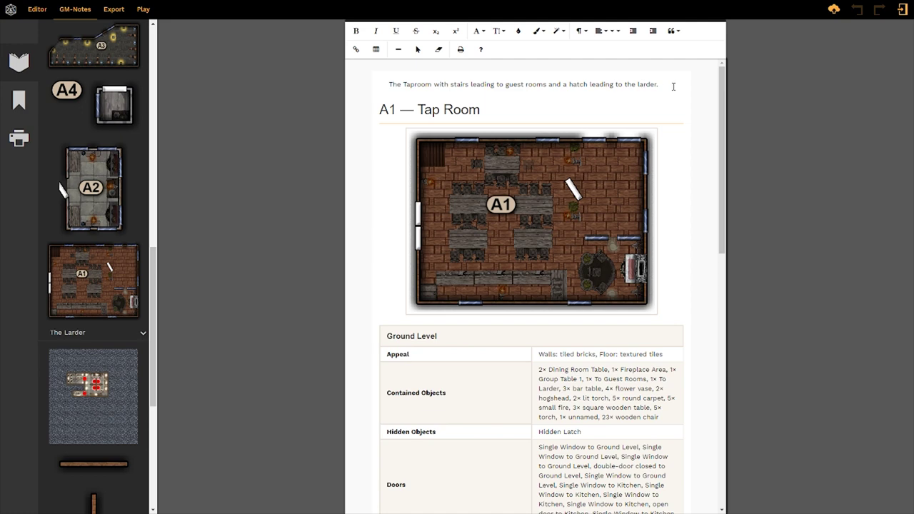
pyautogui.moveTo(724, 140); pyautogui.dragTo(724, 199)
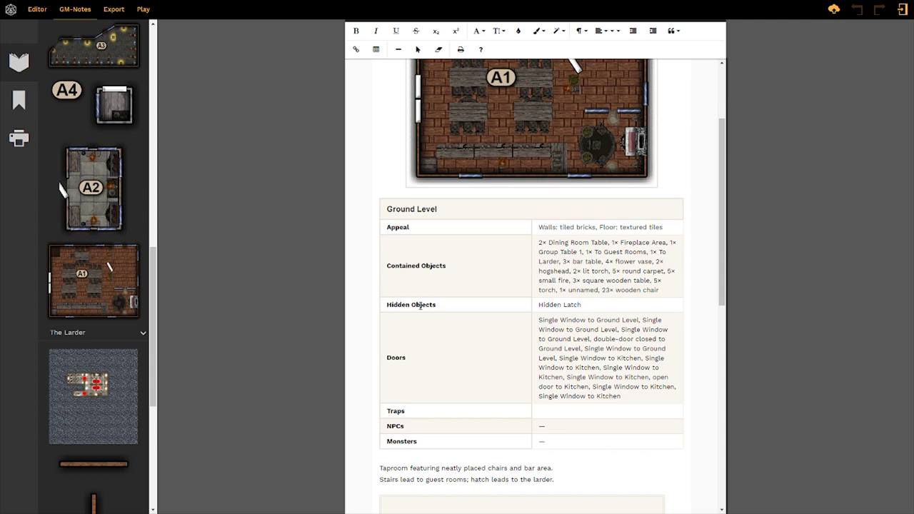
# Step: Add 'leading to the larder' after Hidden Latch in the Hidden Objects cell
pyautogui.click(587, 303)
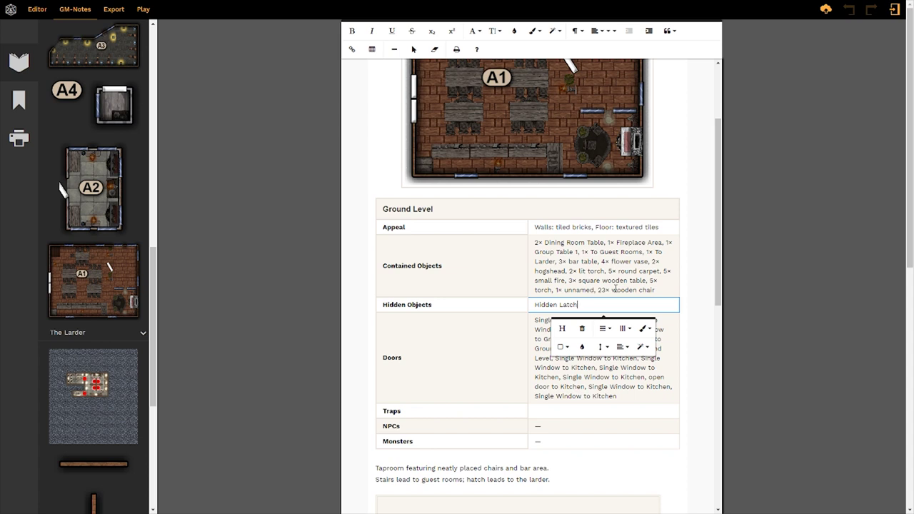
pyautogui.write('leading to t')
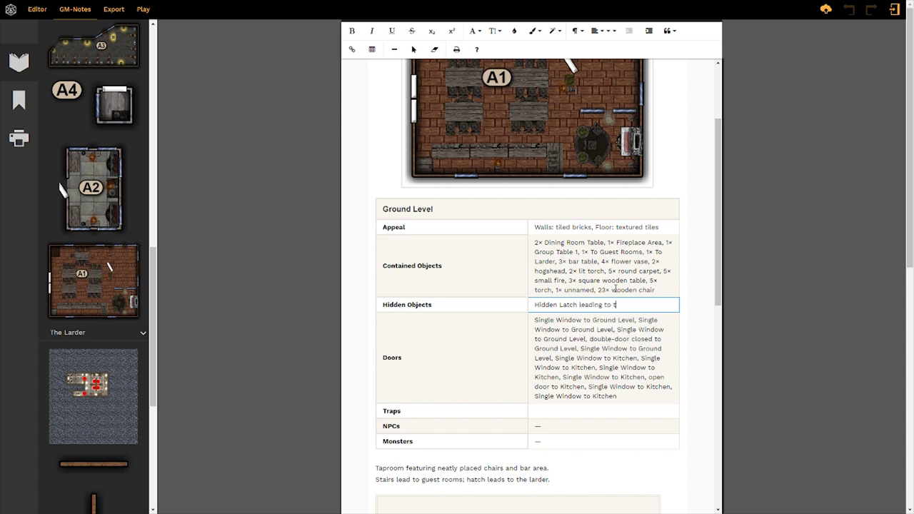
pyautogui.write('he larder')
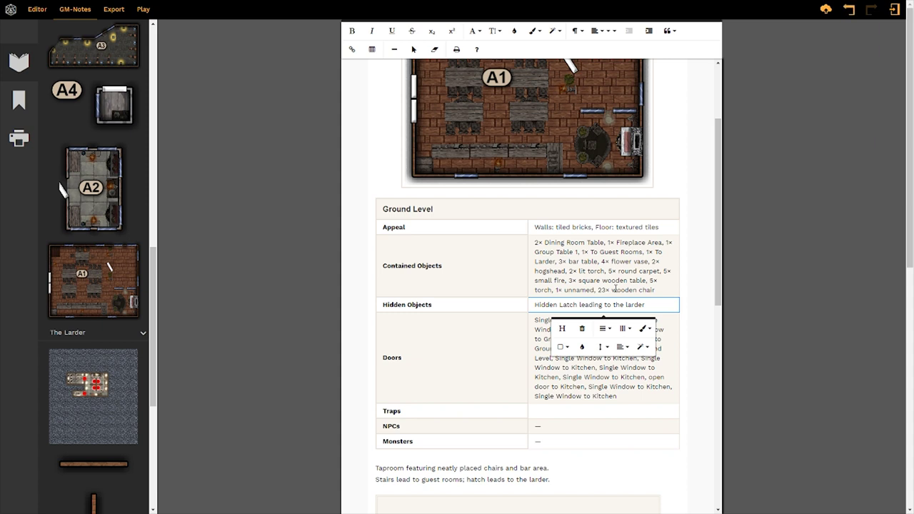
pyautogui.click(694, 354)
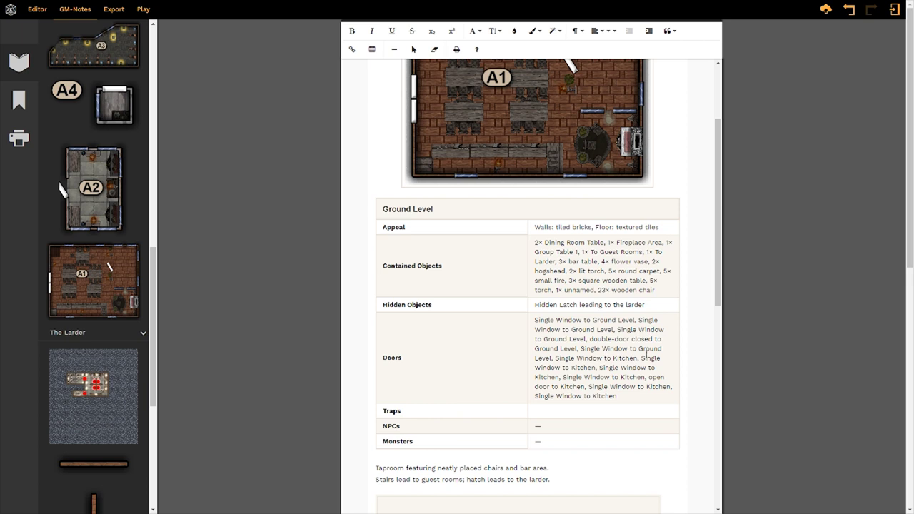
pyautogui.click(553, 412)
pyautogui.click(683, 429)
pyautogui.scroll(-7, 549, 442)
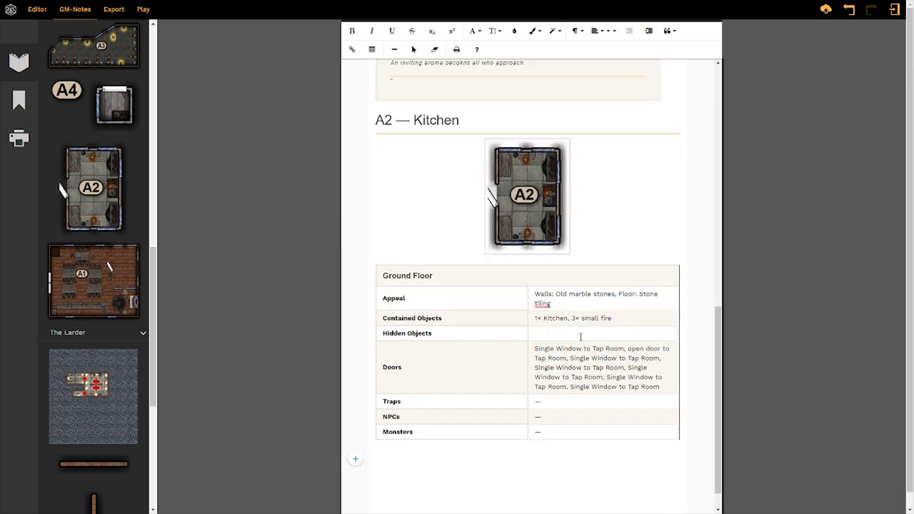
pyautogui.click(580, 335)
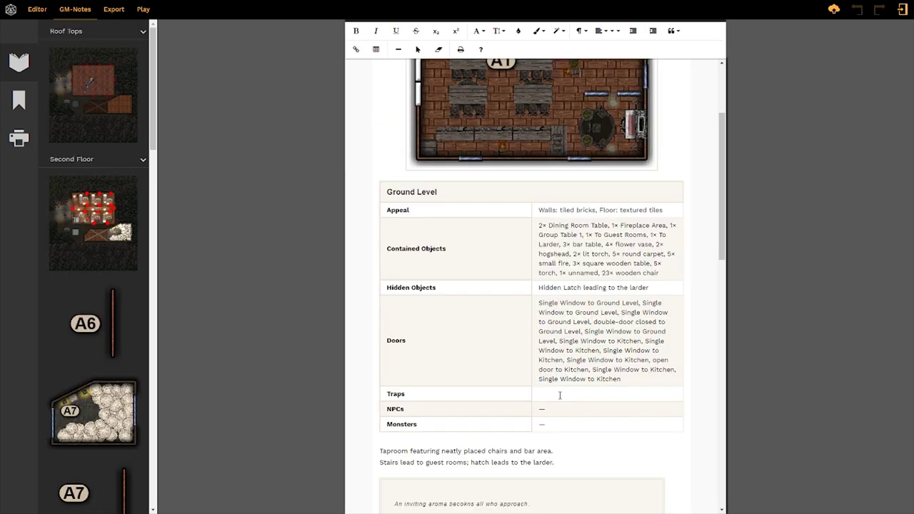
pyautogui.click(560, 395)
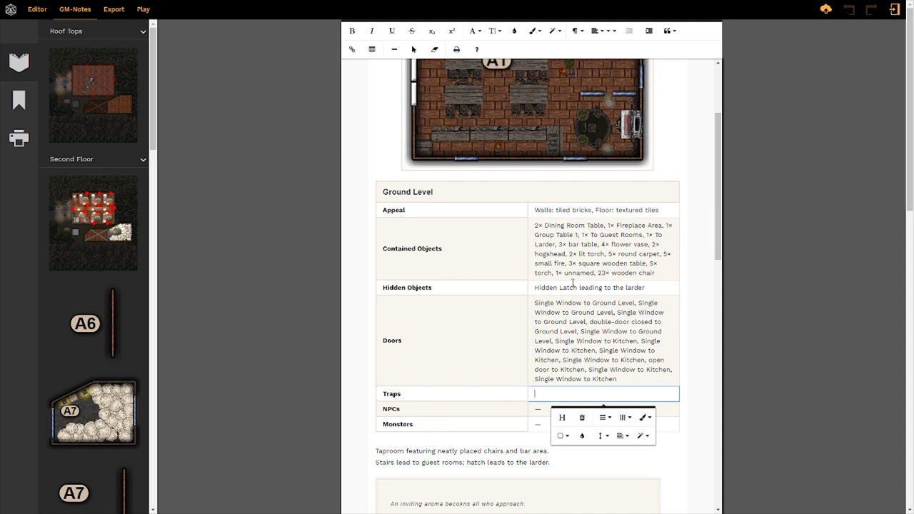
pyautogui.click(31, 12)
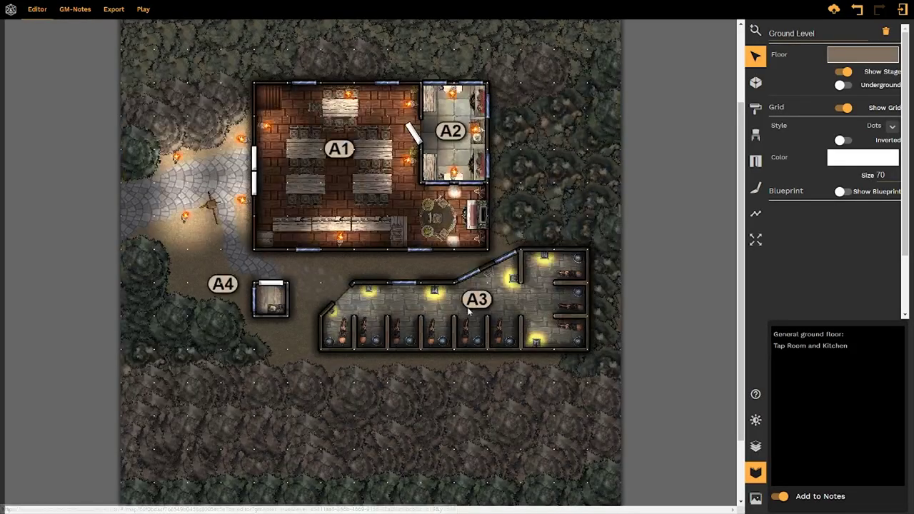
pyautogui.click(77, 10)
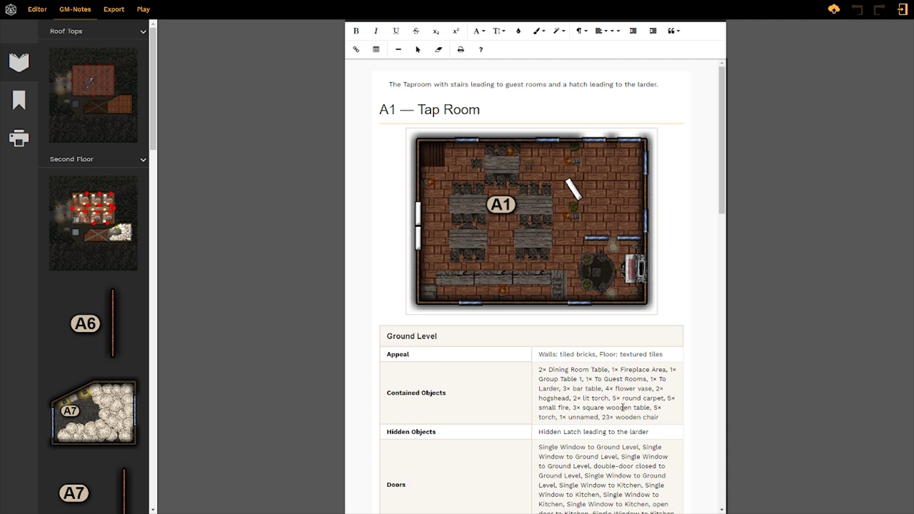
# Step: Select the Tap Room map image under the A1 heading and delete it
pyautogui.click(600, 202)
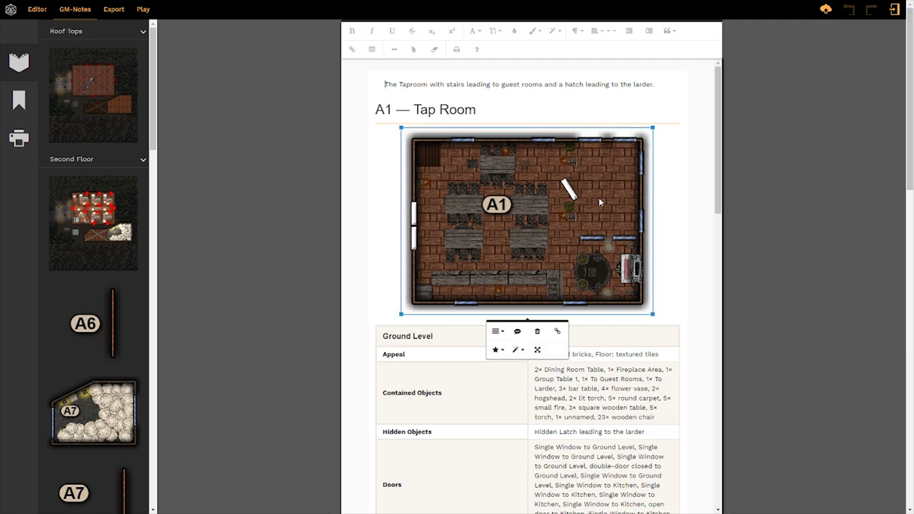
pyautogui.click(537, 331)
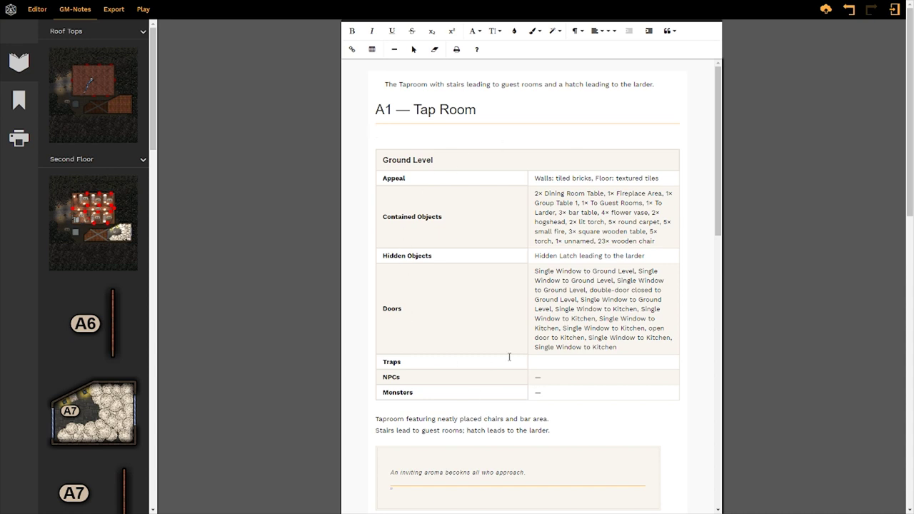
# Step: Drop the A3 map thumbnail below the Kitchen table to create the Stables section
pyautogui.scroll(-6, 701, 359)
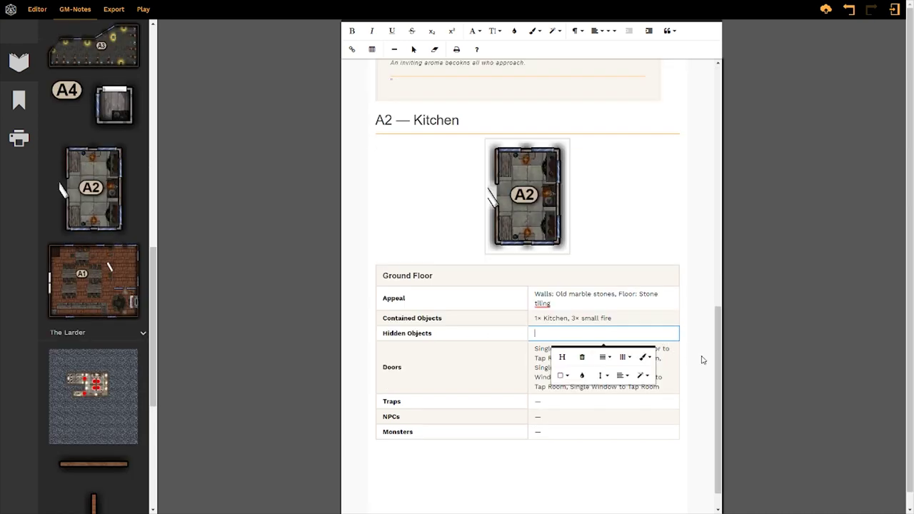
pyautogui.moveTo(719, 364); pyautogui.dragTo(716, 390)
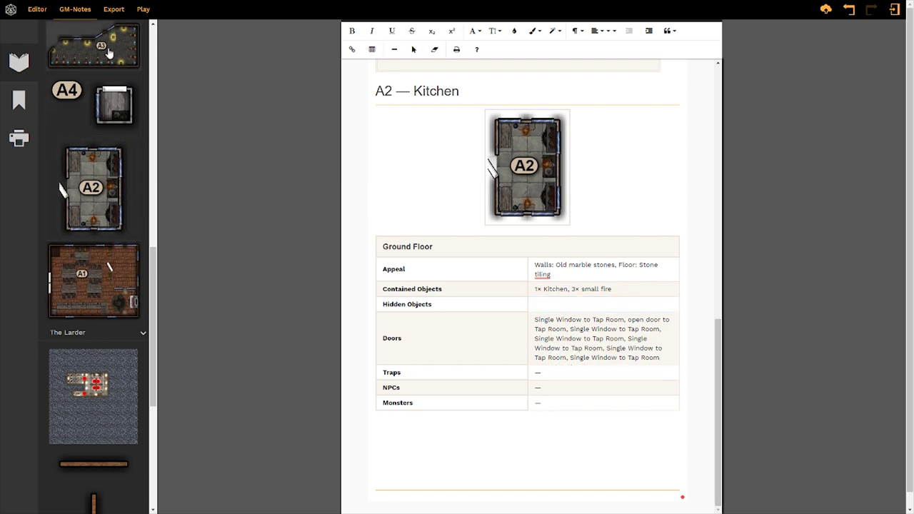
pyautogui.moveTo(108, 54); pyautogui.dragTo(508, 472)
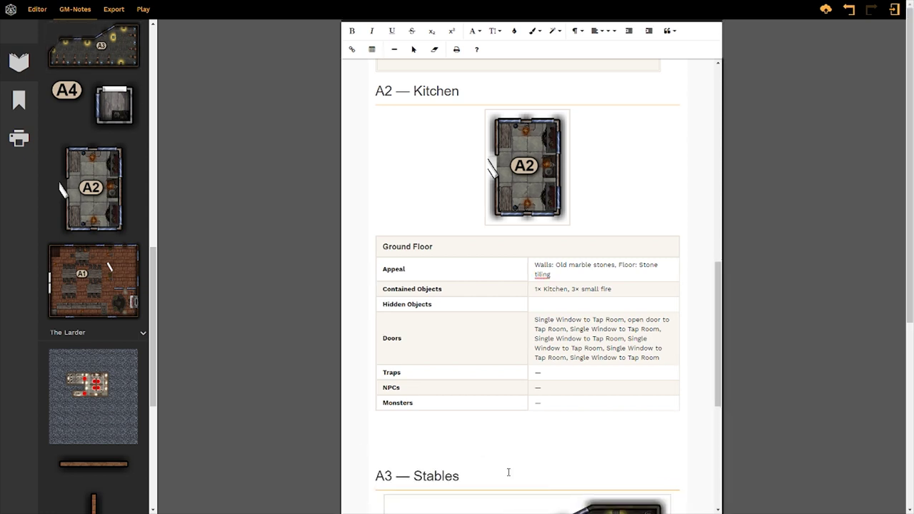
pyautogui.scroll(-4, 622, 374)
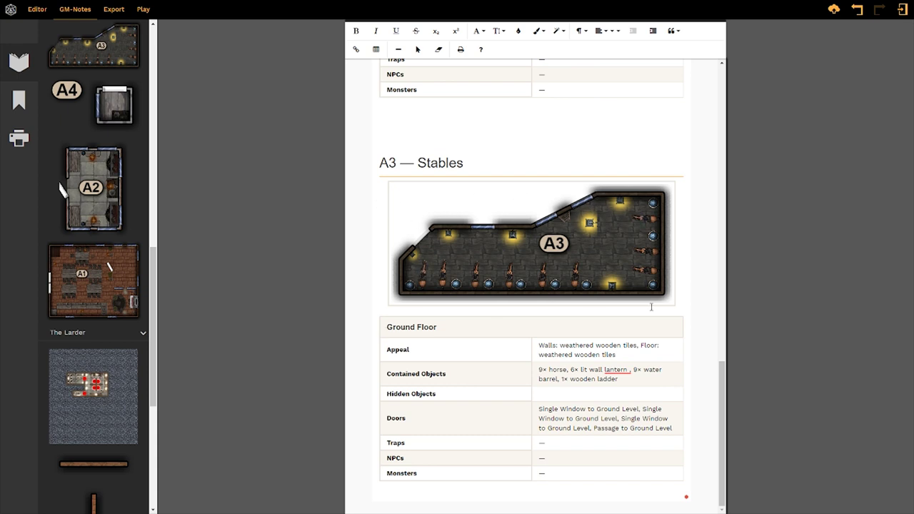
pyautogui.moveTo(377, 486)
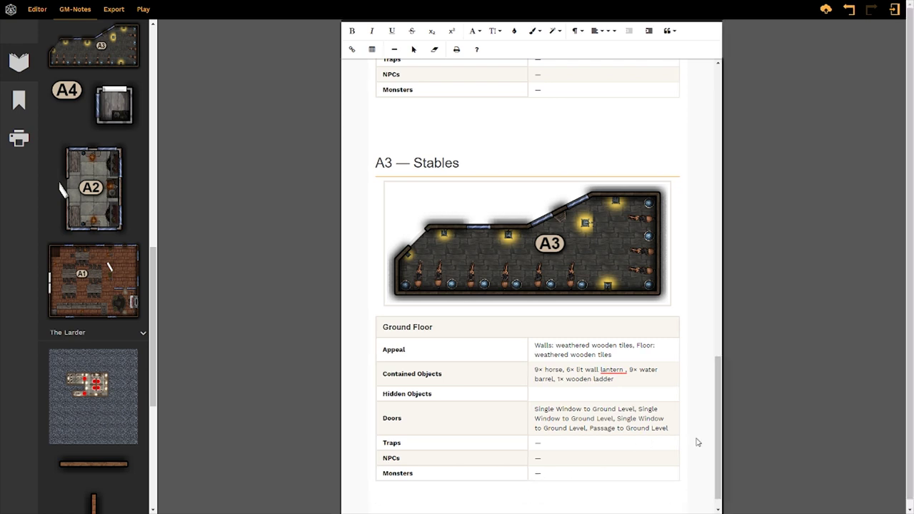
pyautogui.scroll(-1, 719, 486)
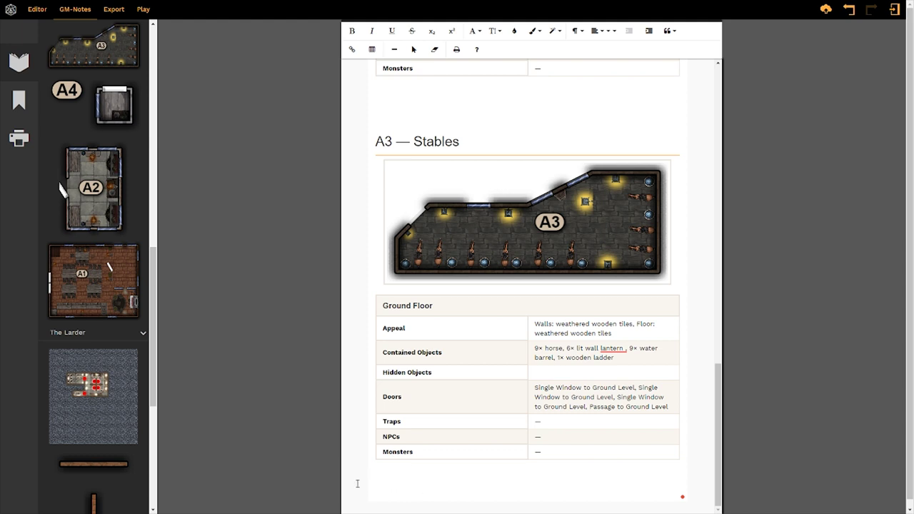
# Step: Put the cursor on the empty line above A3 — Stables and bring up Quick Insert
pyautogui.click(384, 104)
pyautogui.click(356, 118)
# Step: Show the room bookmarks and jump to A1 — Tap Room
pyautogui.click(19, 100)
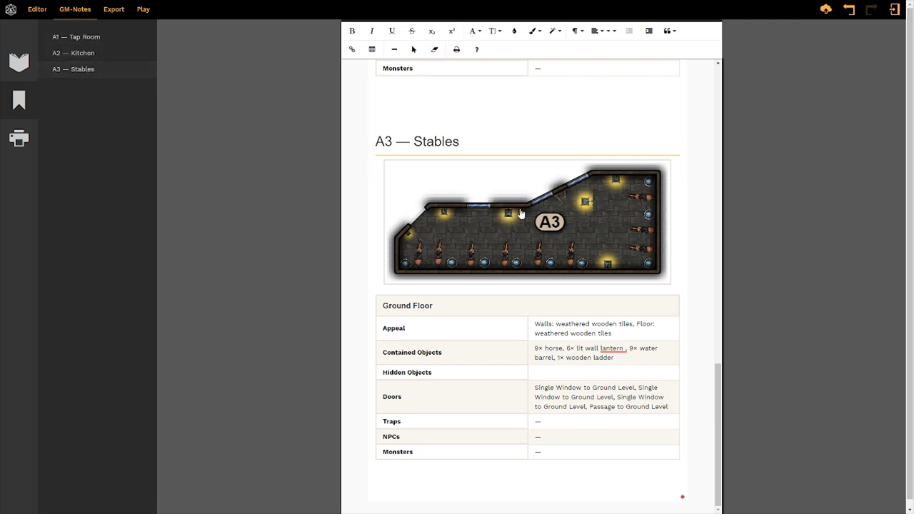
pyautogui.click(110, 40)
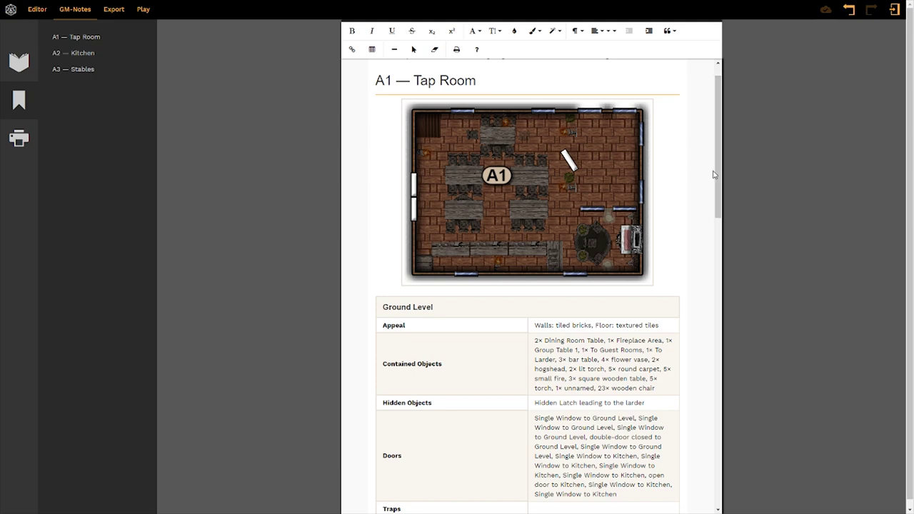
# Step: Scroll through the GM notes to review the A2 — Kitchen section and its Ground Floor table
pyautogui.moveTo(713, 174); pyautogui.dragTo(707, 368)
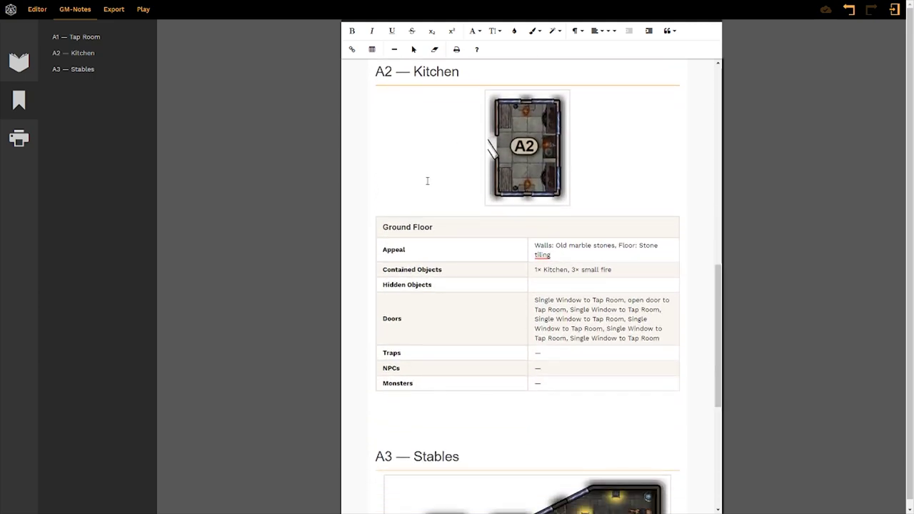